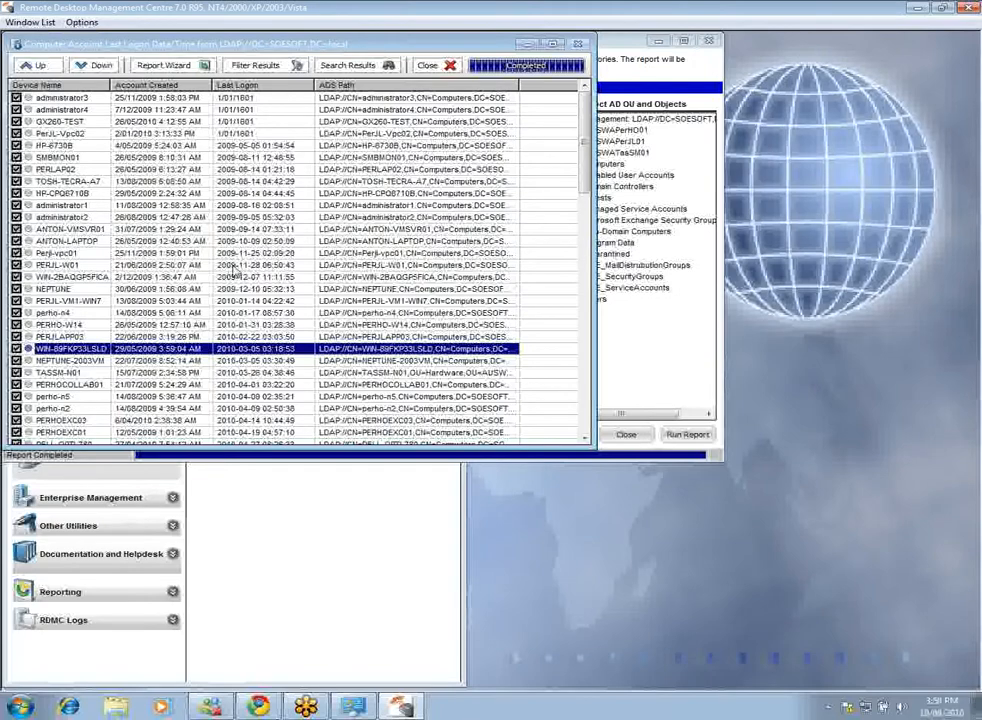
- Close the last logon report and run a Basic Organisational Unit Report that includes sub-OUs
left_click(432, 65)
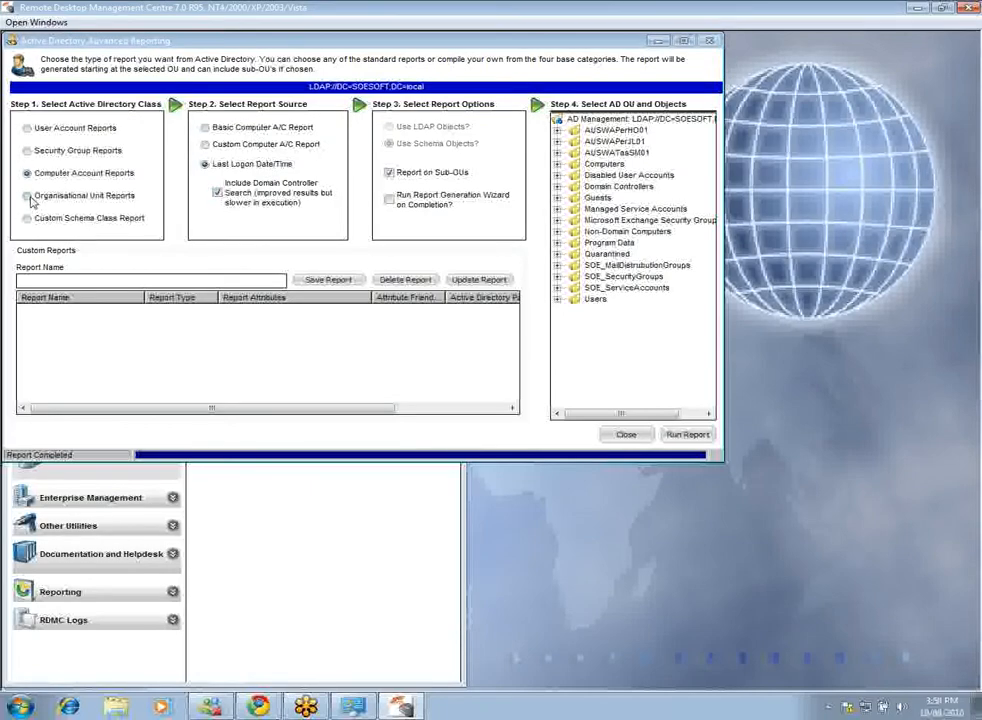
left_click(78, 198)
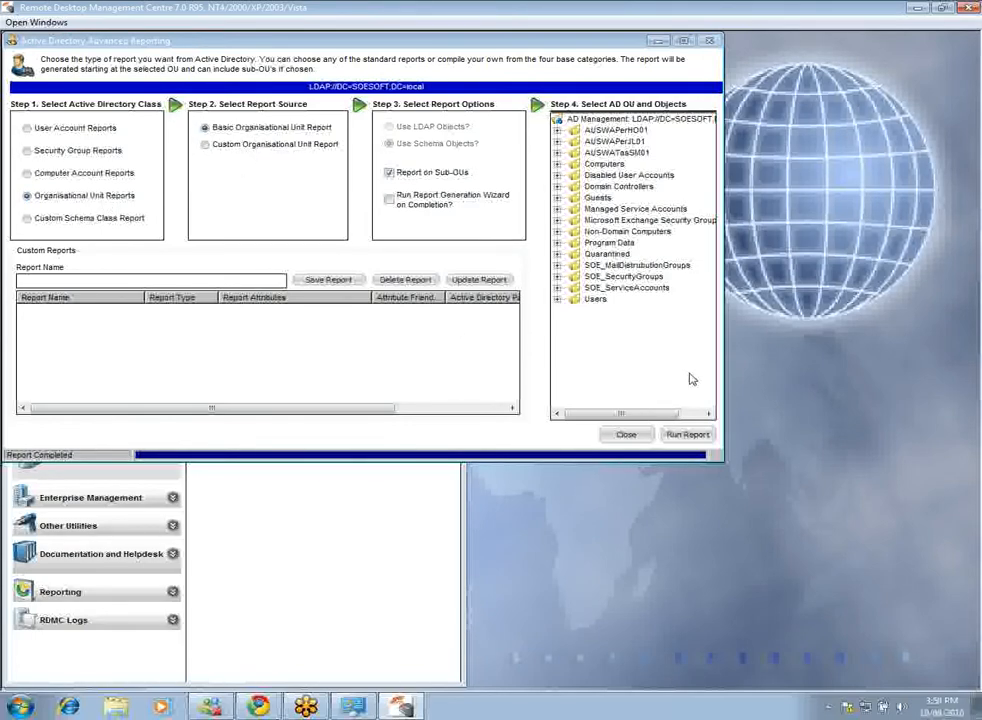
left_click(674, 438)
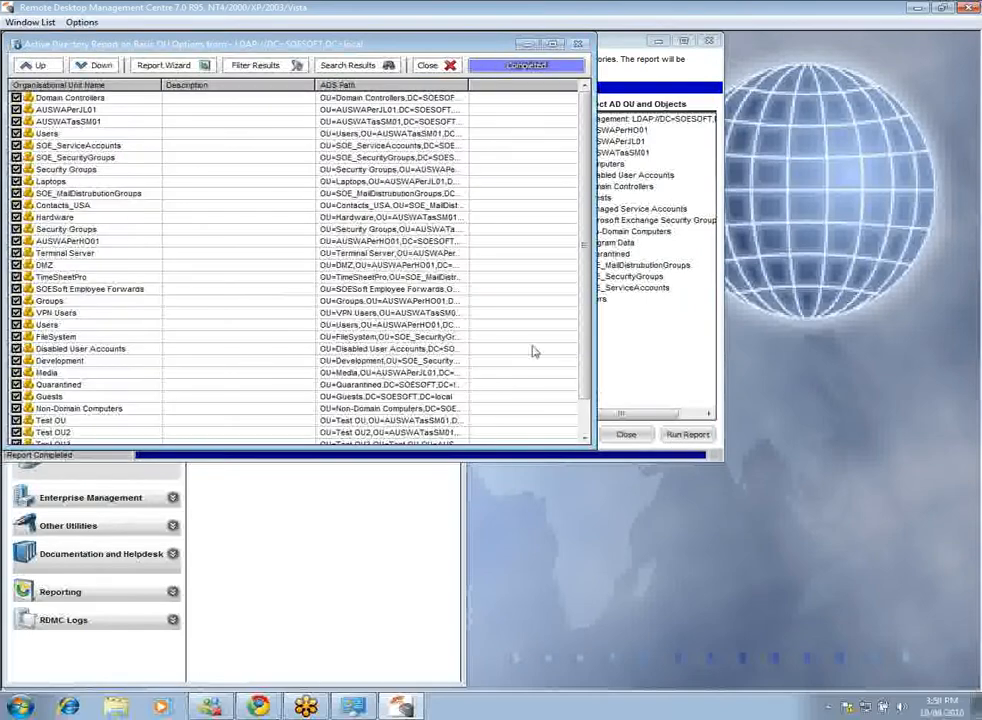
- Look through the organisational units listed in the report results and close the report
left_click(125, 158)
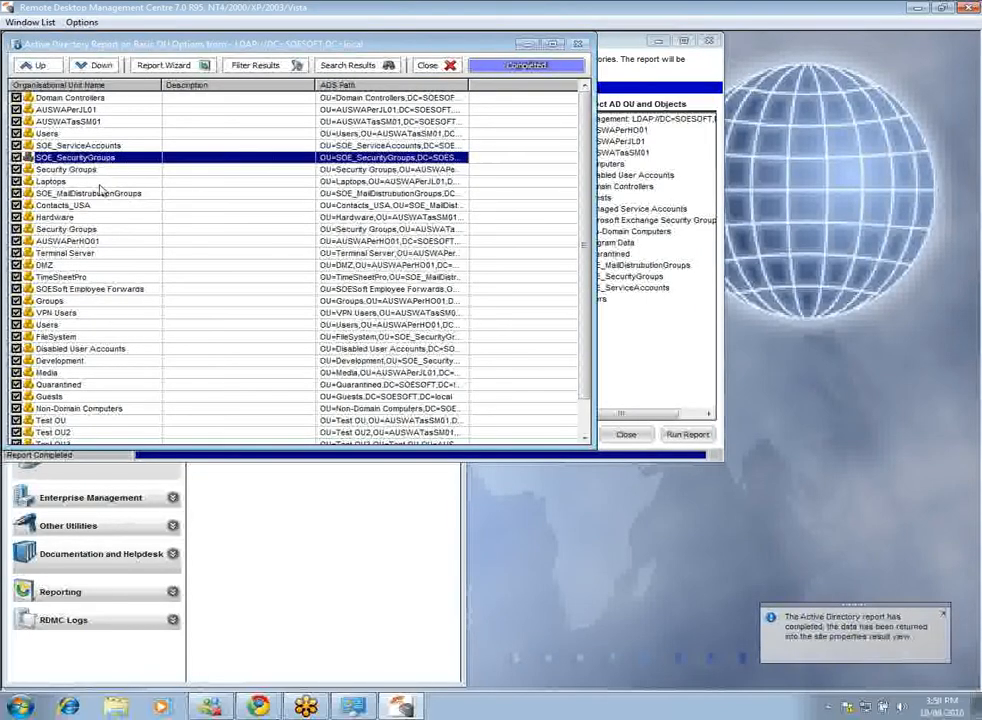
left_click(106, 301)
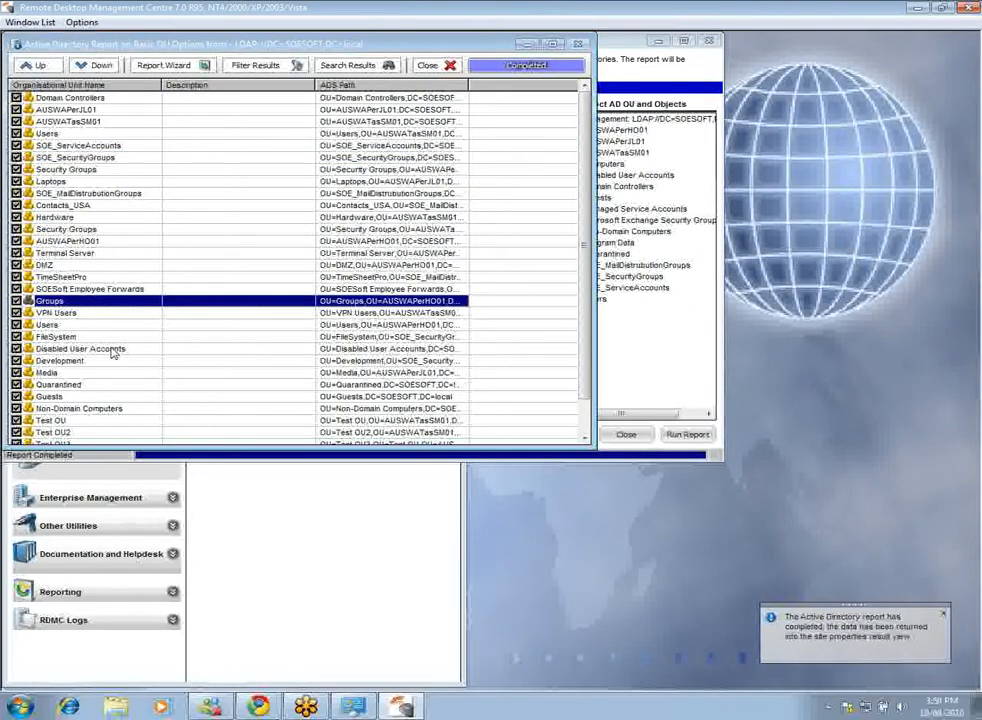
left_click(112, 349)
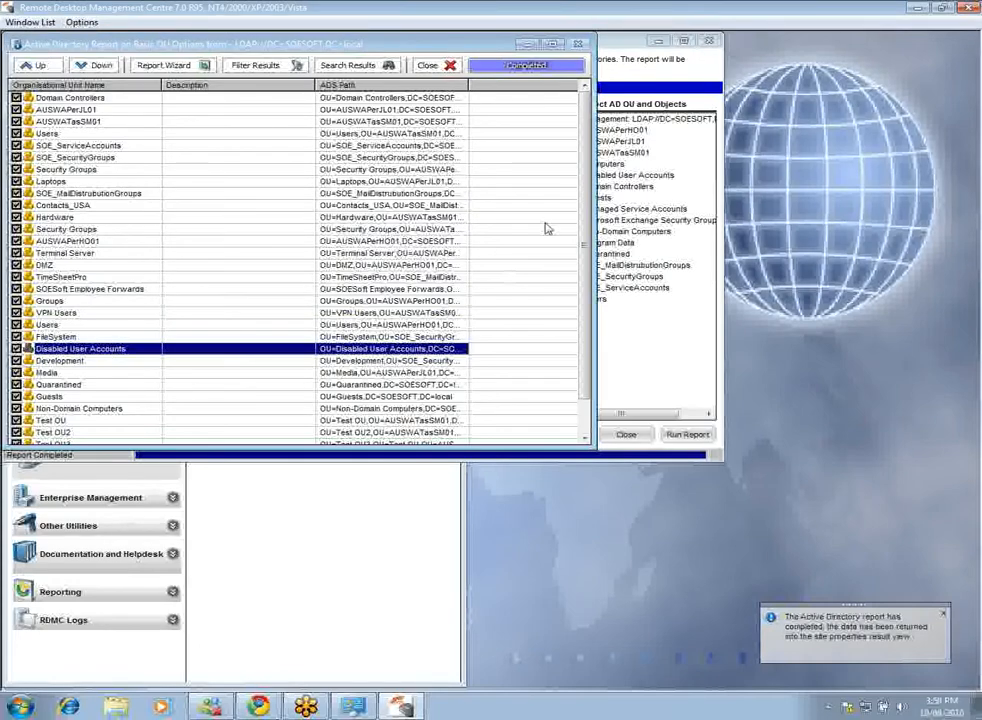
scroll(540, 290, "down", 1)
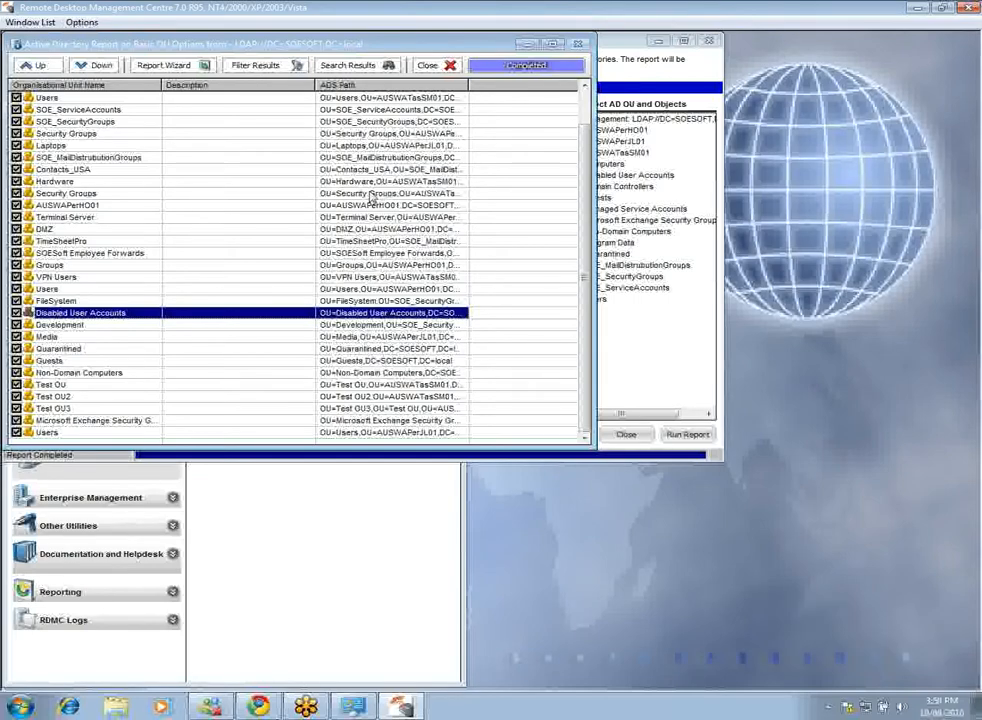
left_click(437, 68)
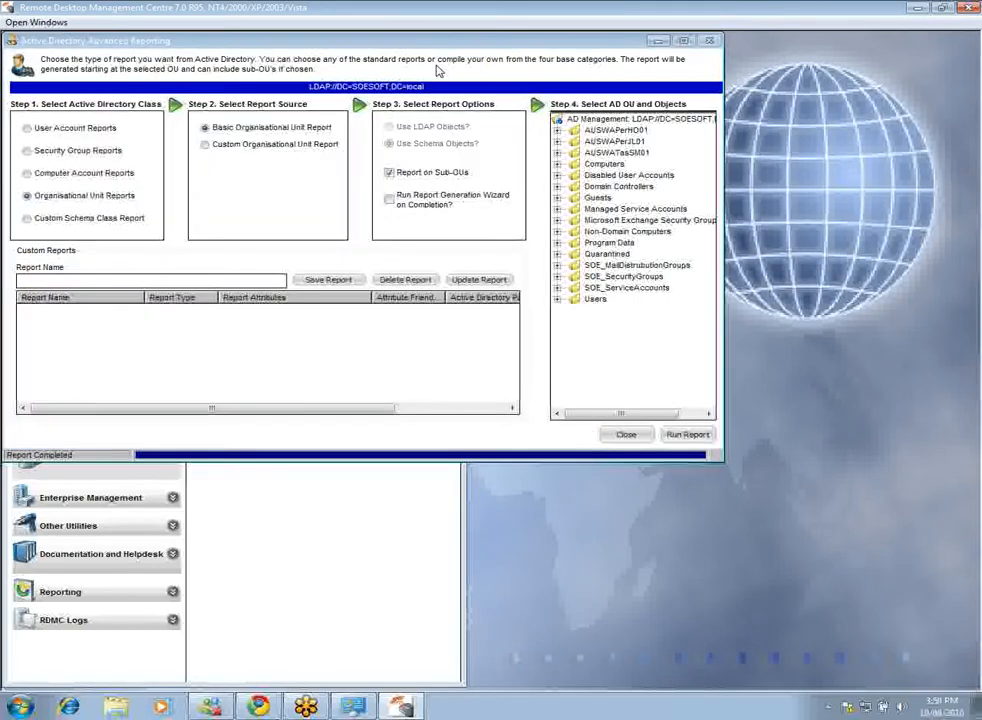
- View the Custom Organisational Unit Report options and run a Basic Computer A/C Report that includes sub-OUs
left_click(207, 144)
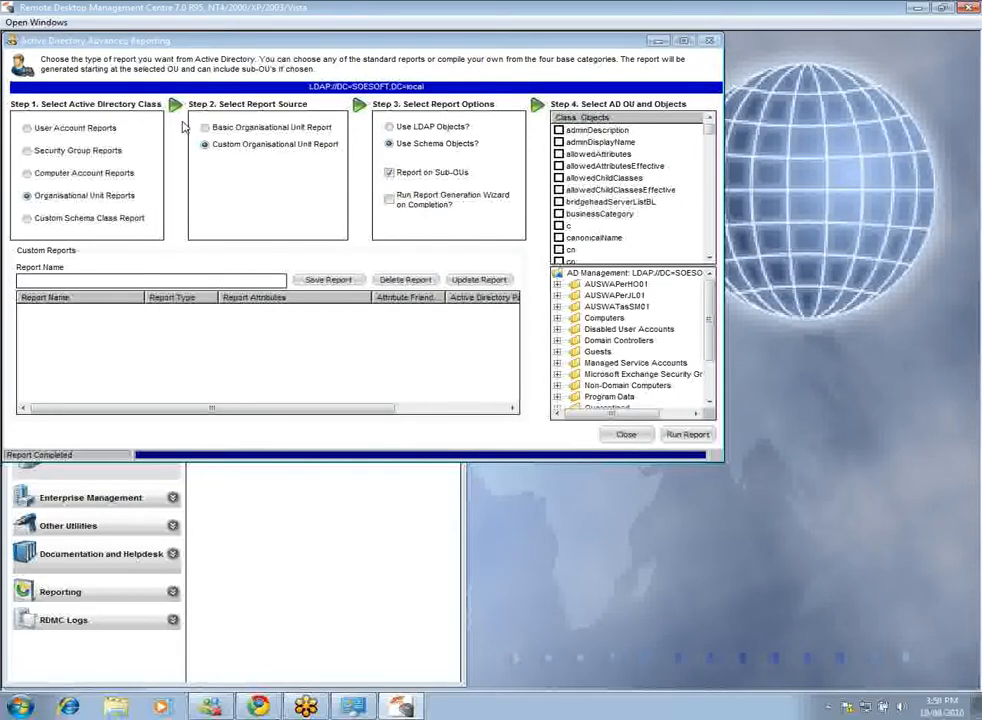
left_click(27, 172)
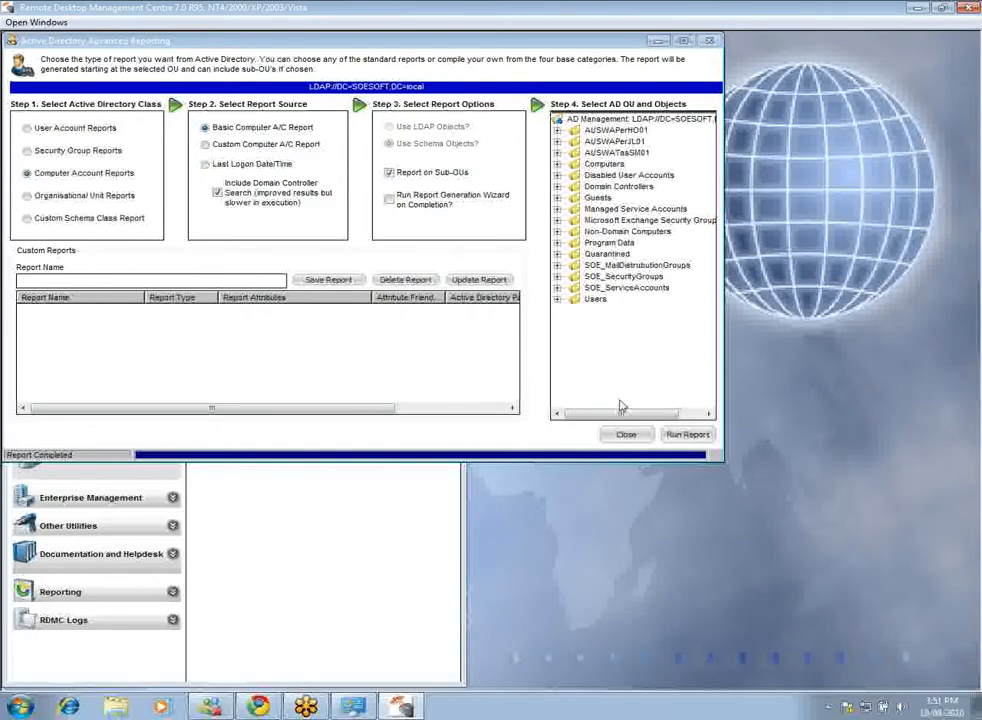
left_click(690, 434)
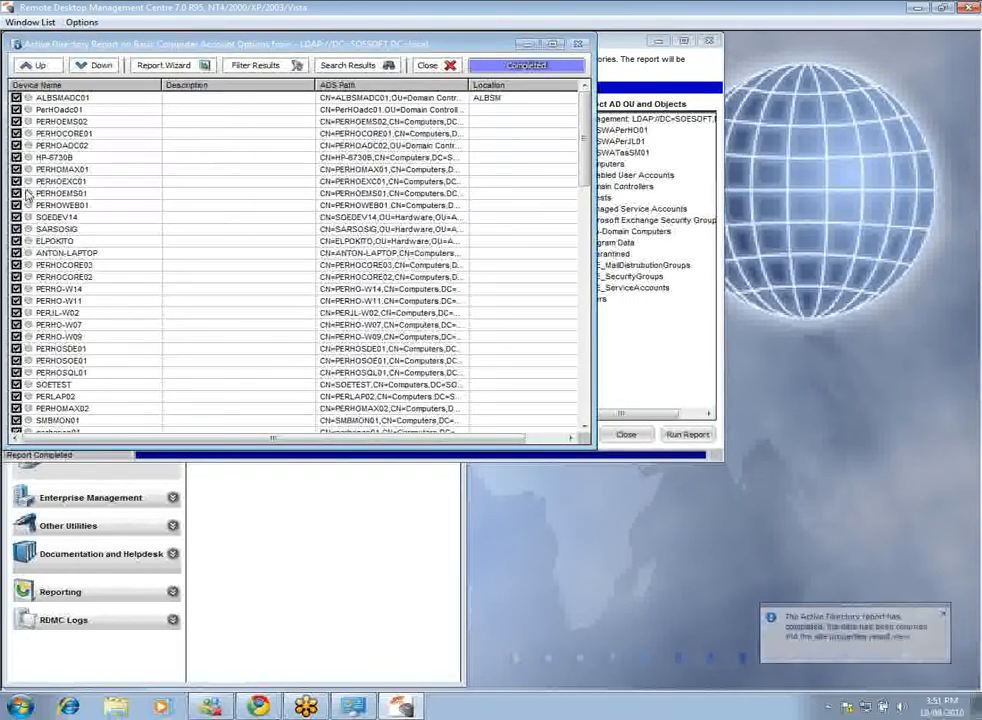
- Examine the Active Directory functions and remote management tools offered for the PERHOEXC01 device in the computer report
right_click(31, 182)
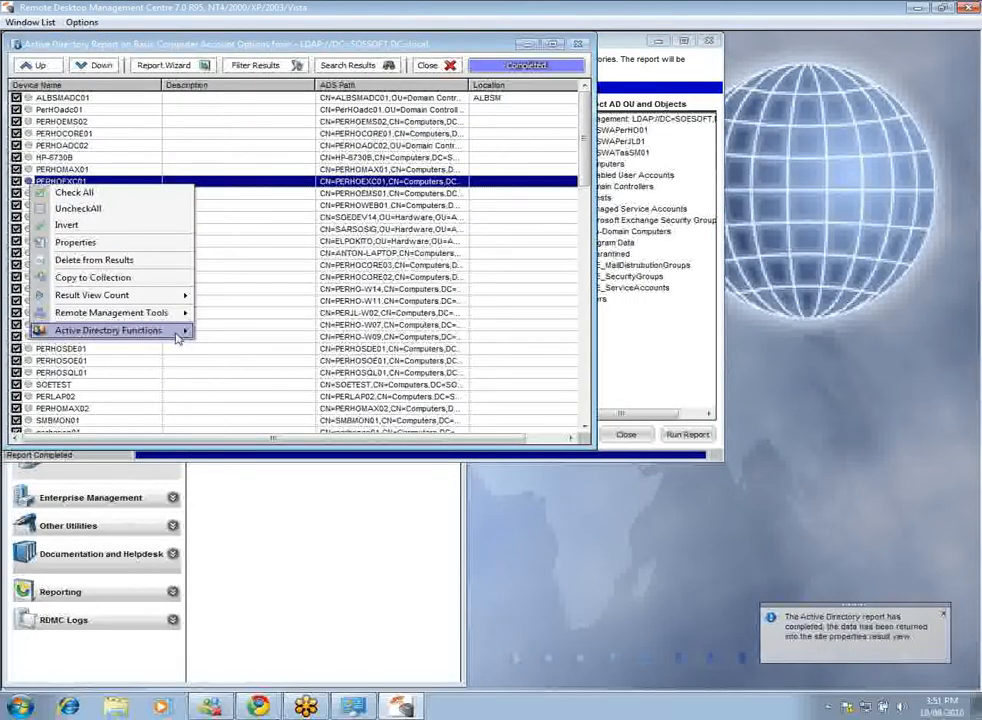
mouse_move(177, 335)
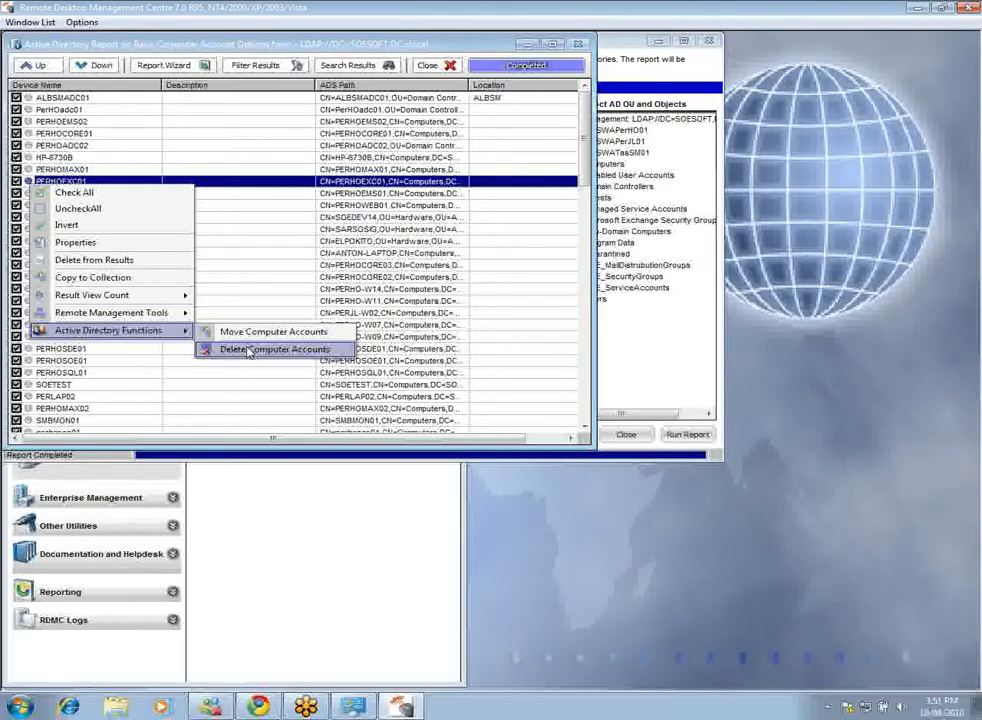
mouse_move(148, 314)
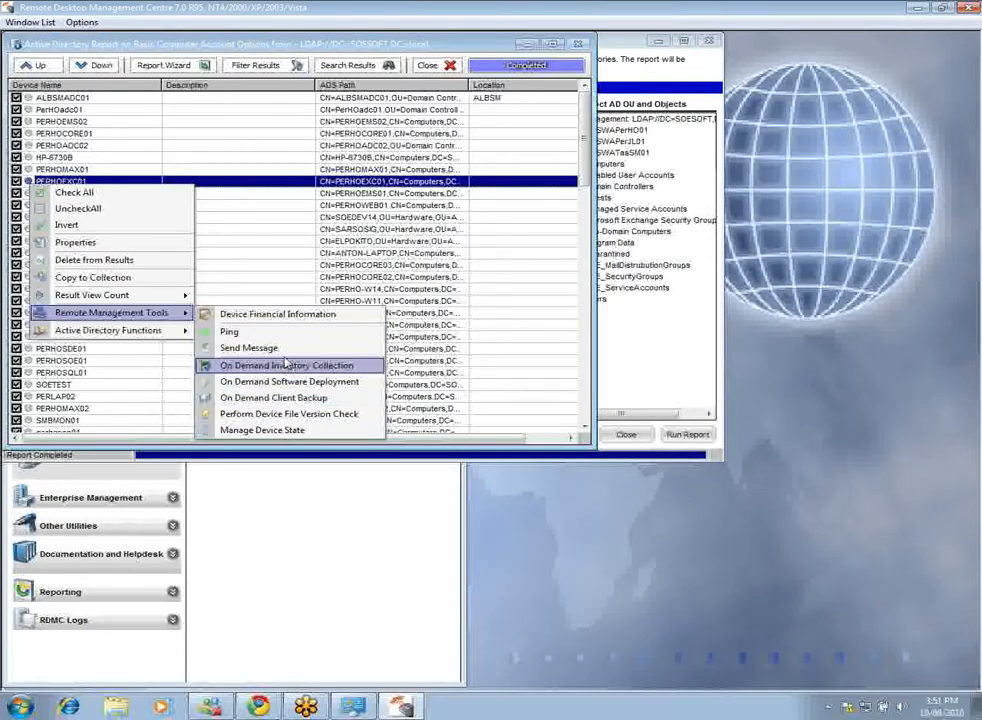
left_click(239, 241)
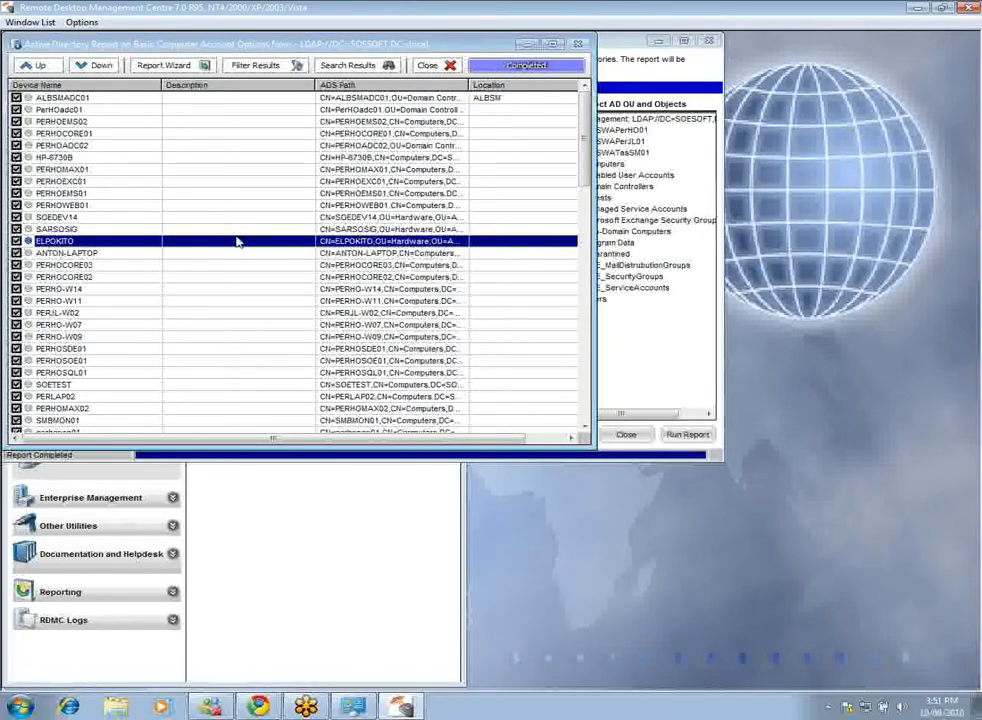
- Open the Copy to Collection options for the computer report results, review them and close without applying
right_click(97, 194)
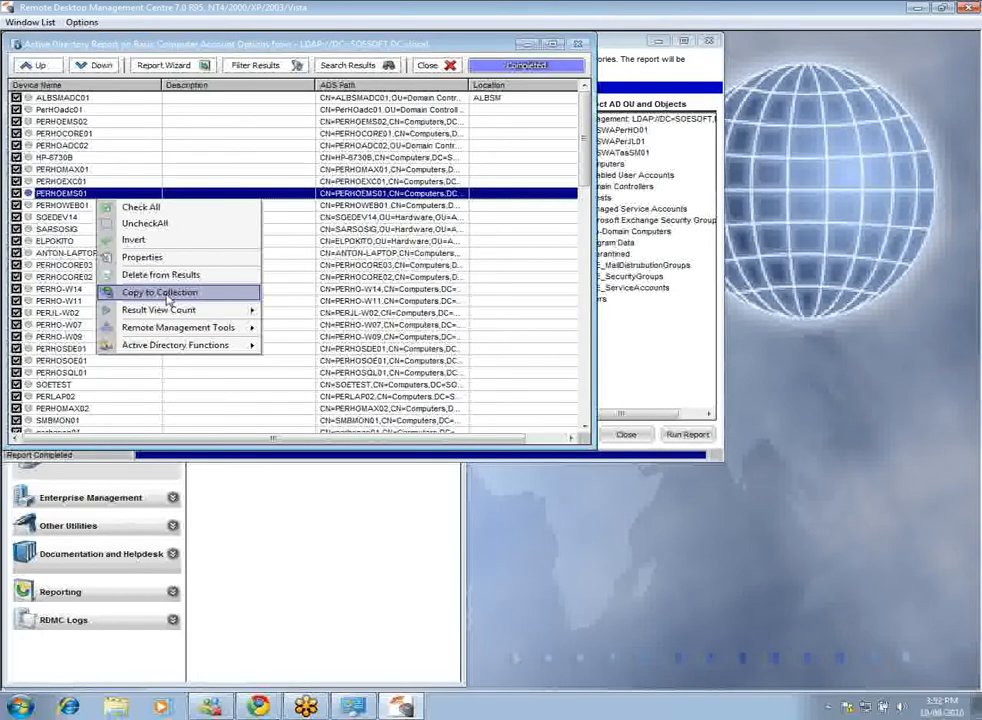
left_click(160, 292)
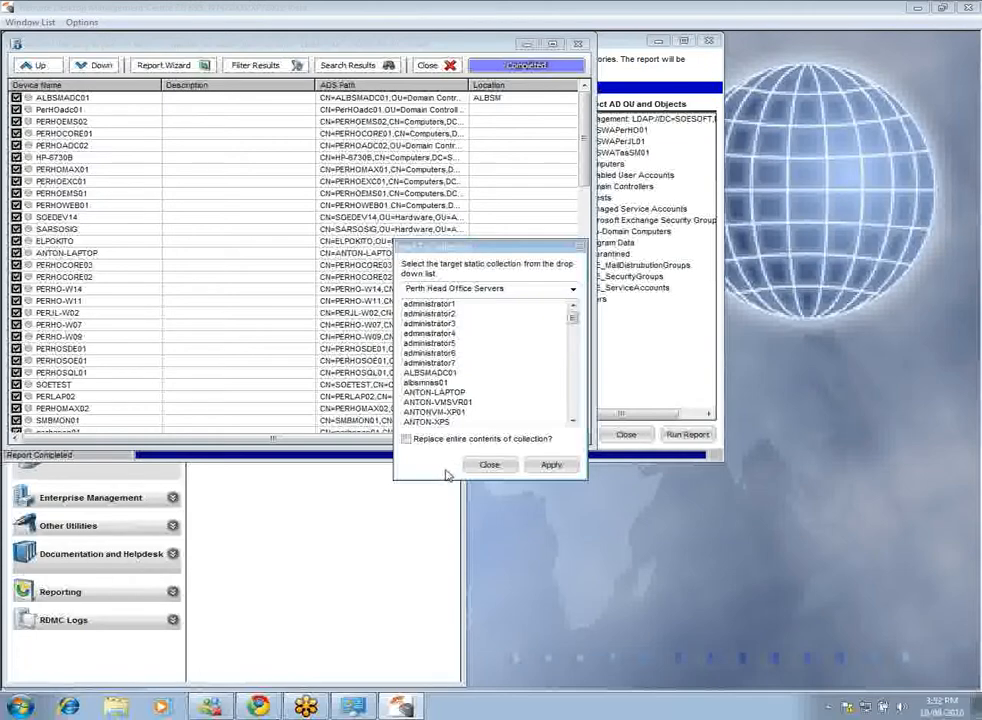
left_click(489, 467)
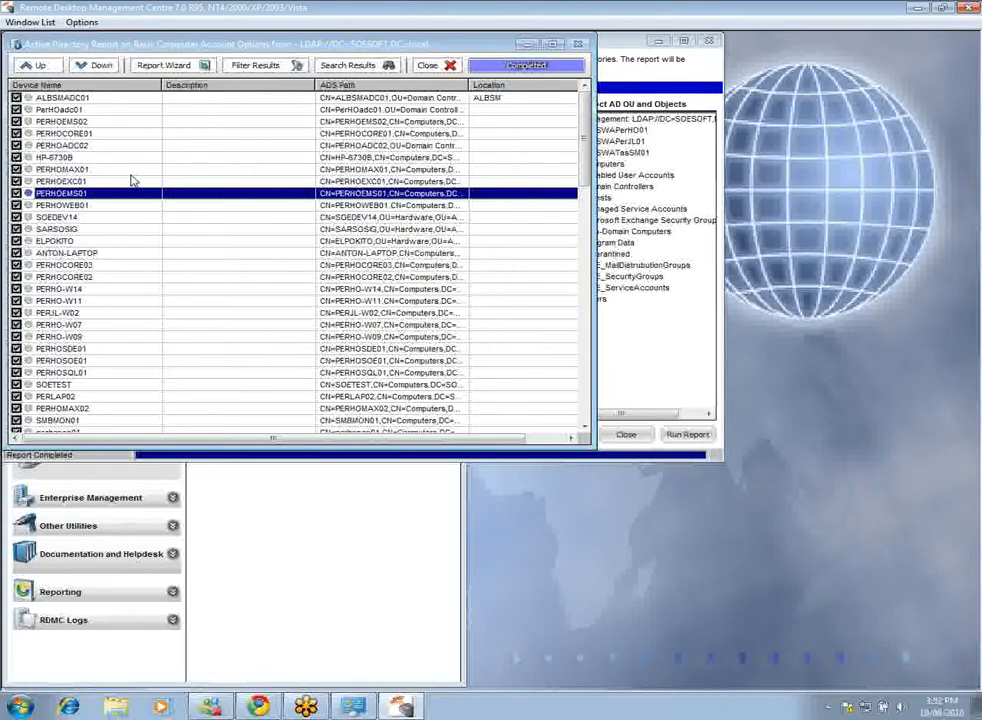
- Check the Active Directory functions offered for the HP-6730B computer account and close the computer report
right_click(104, 158)
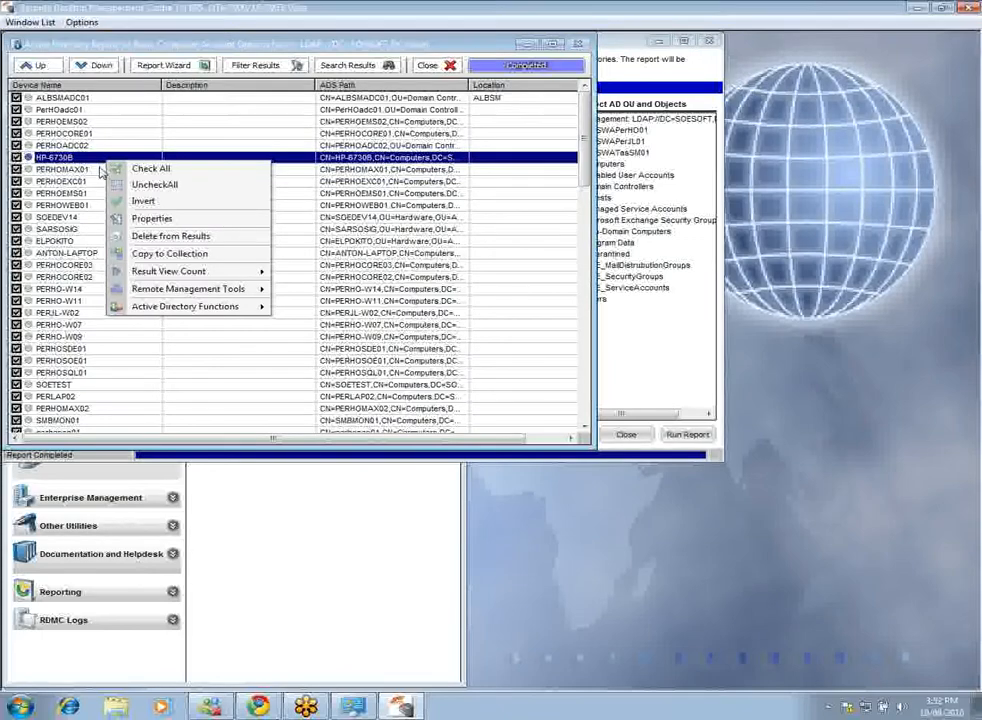
mouse_move(244, 308)
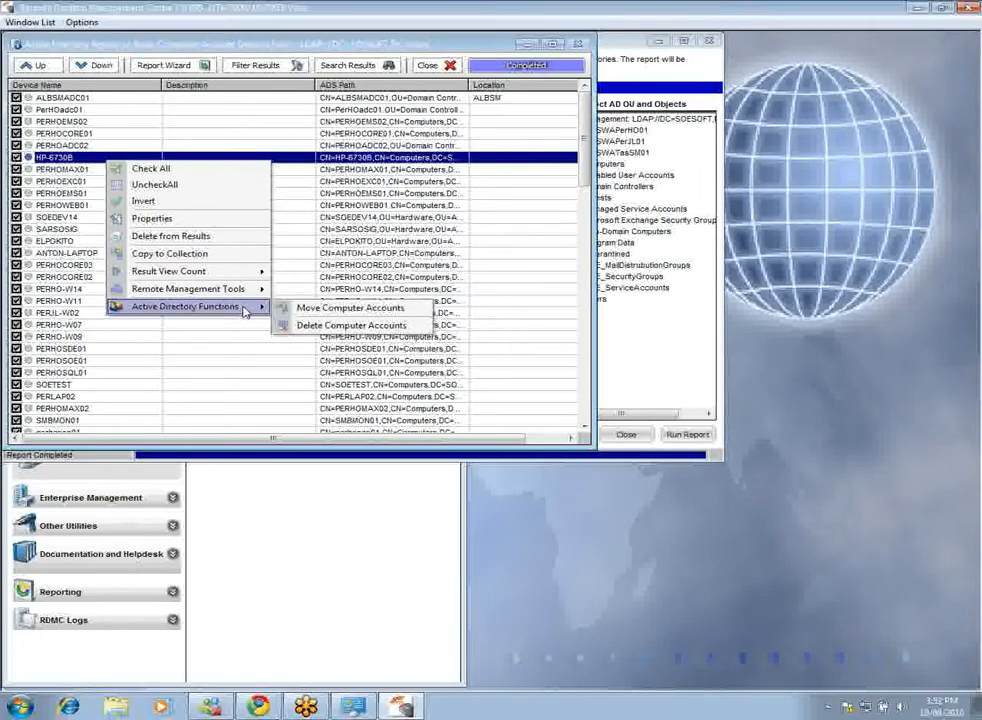
left_click(434, 70)
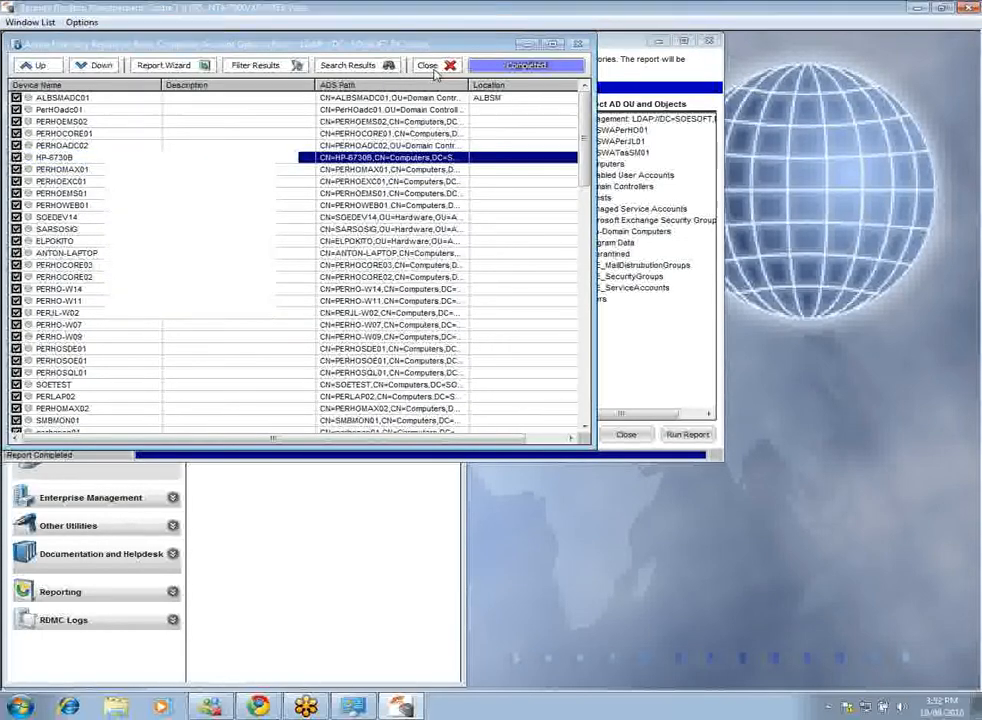
left_click(434, 68)
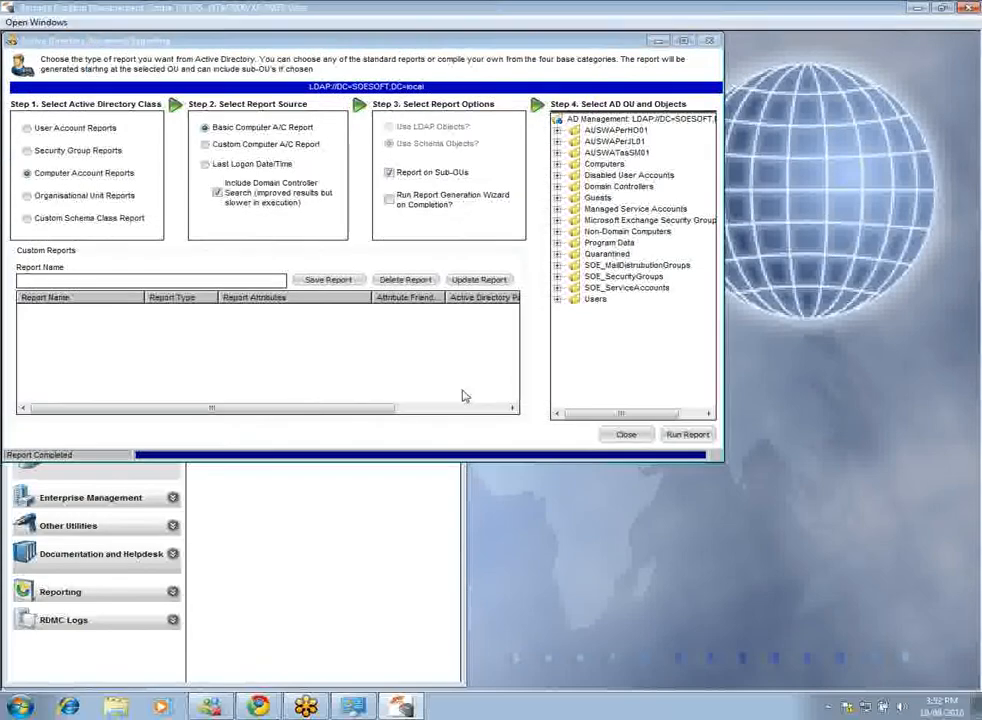
- Switch to User Account Reports, try running a Custom User Account Report with no class objects ticked, and close its results
left_click(52, 151)
left_click(46, 129)
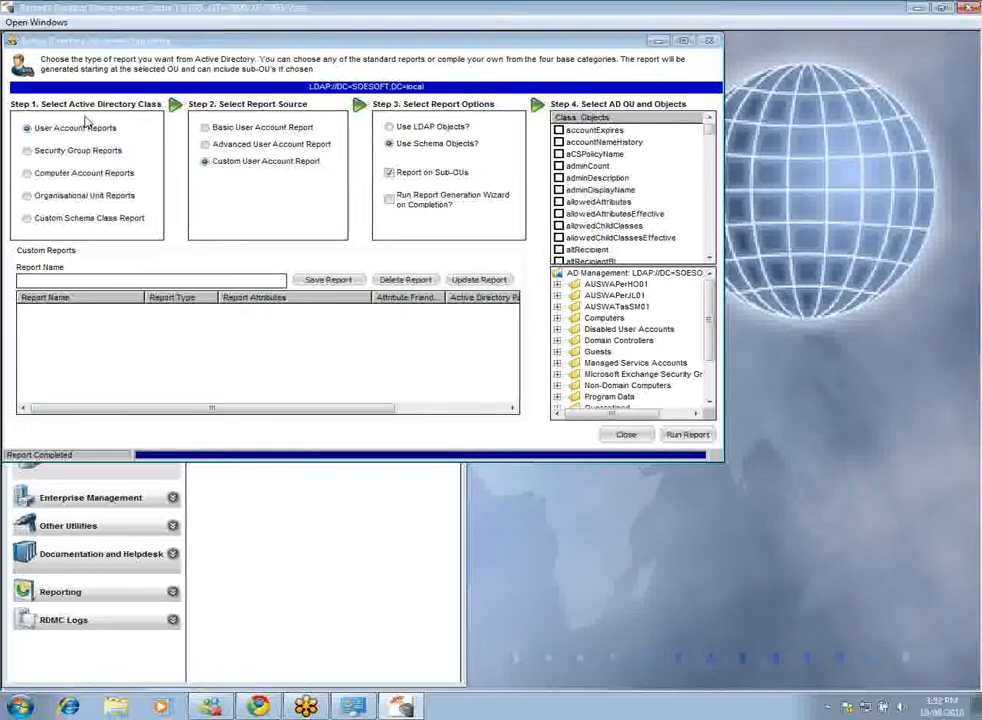
left_click(686, 436)
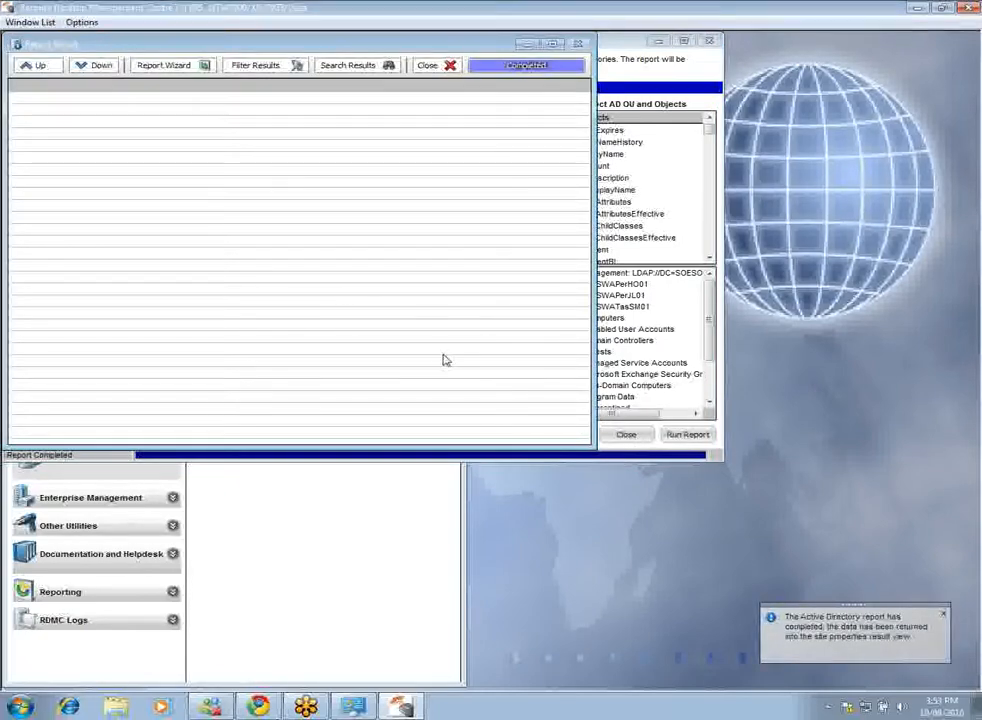
left_click(834, 640)
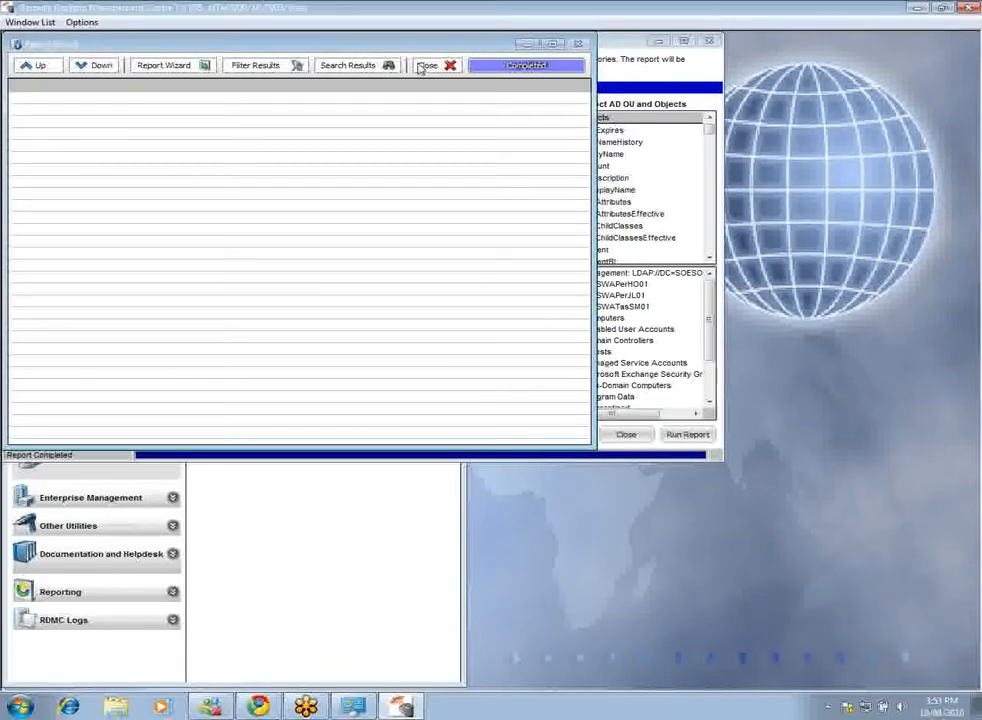
left_click(446, 70)
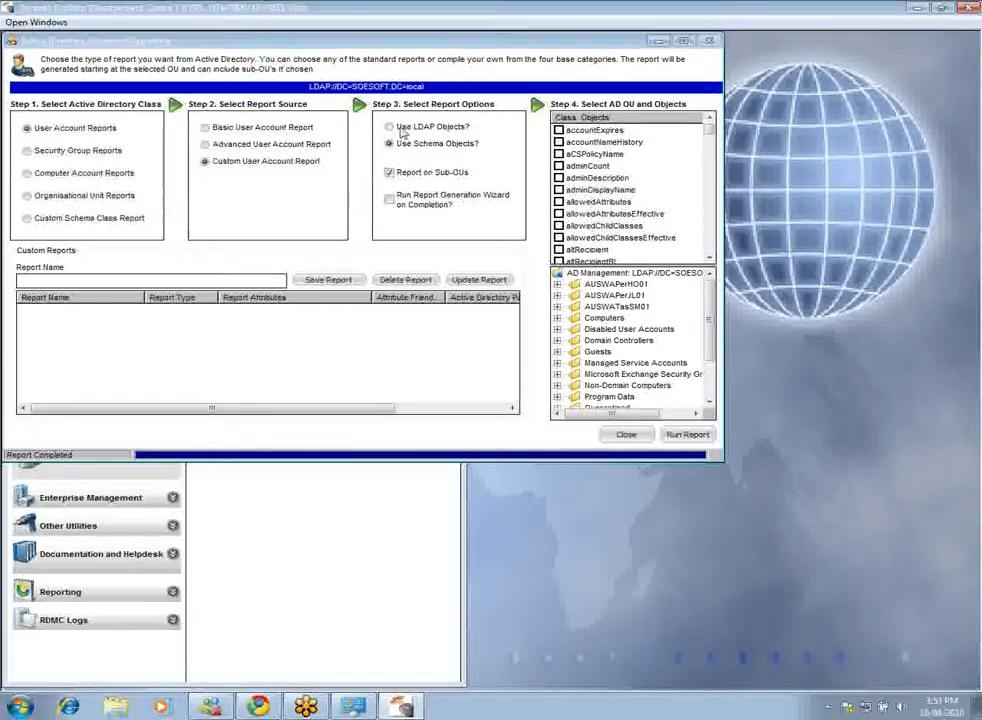
- Run an Advanced User Account Report, including sub-OUs, from the root of the SOESOFT.local domain
left_click(238, 127)
left_click(222, 145)
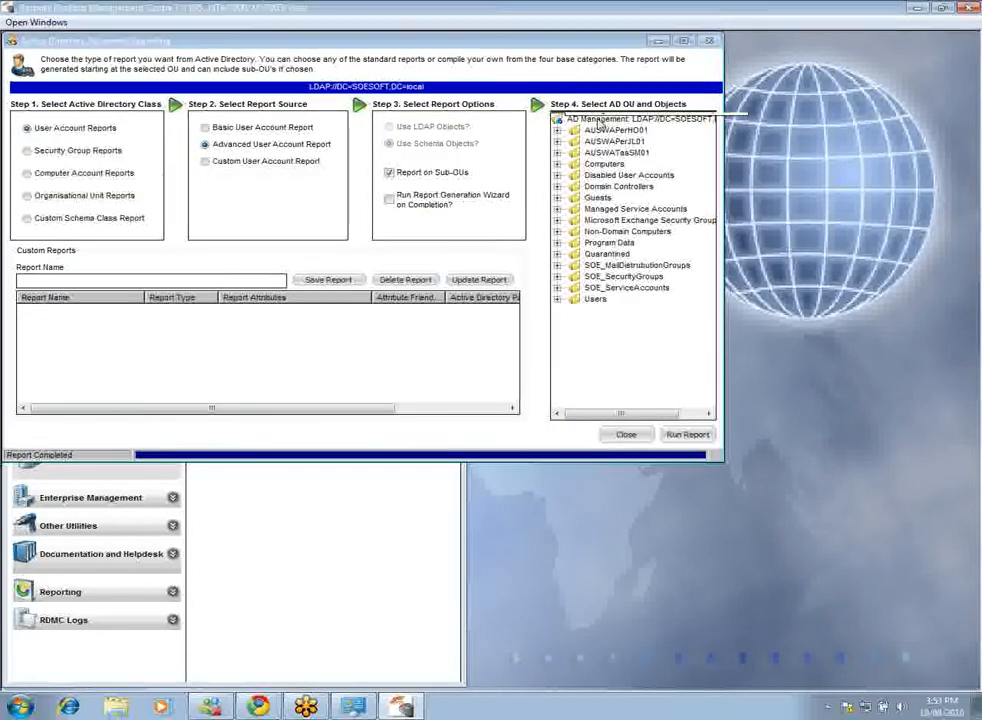
left_click(620, 119)
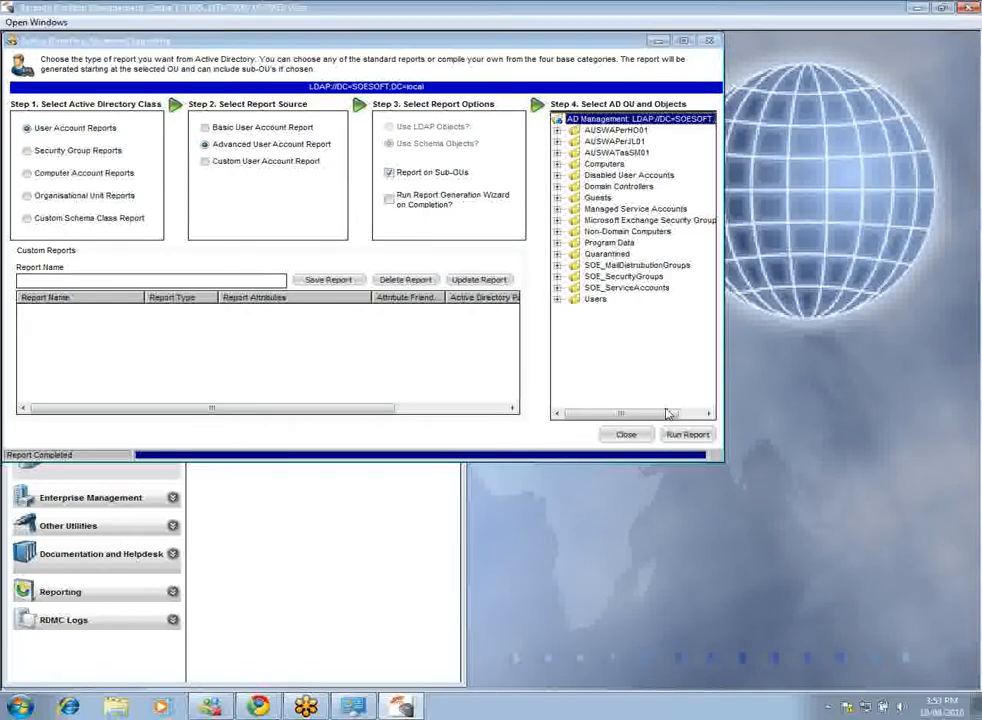
left_click(687, 434)
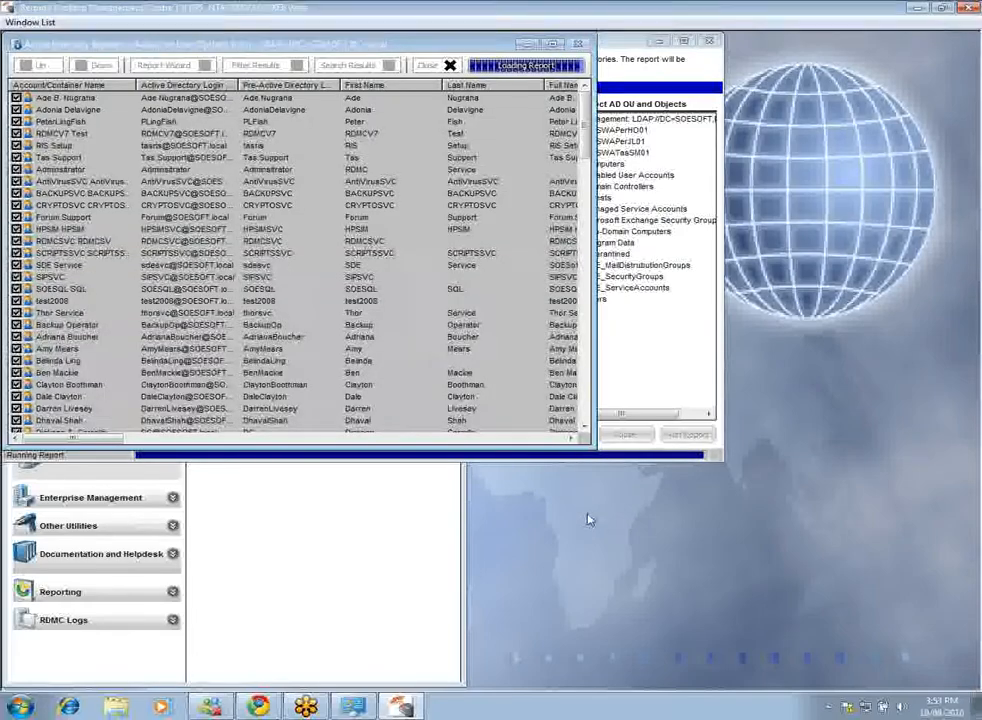
- Review the Active Directory functions for the reported user accounts, view the Update Account Profile options and close them without applying
right_click(218, 246)
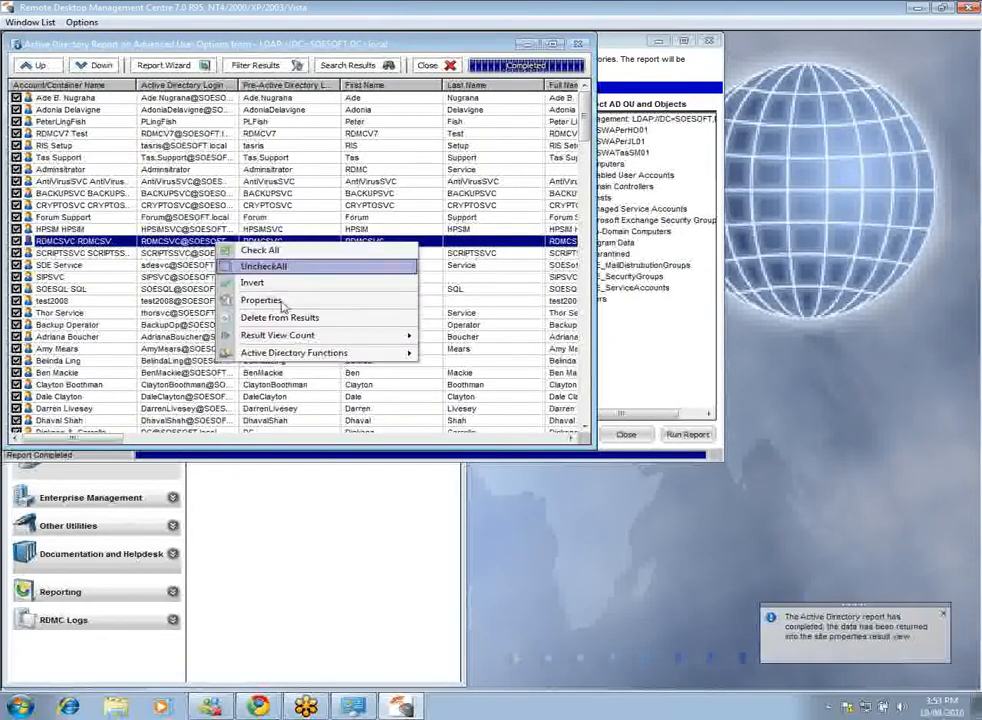
mouse_move(383, 357)
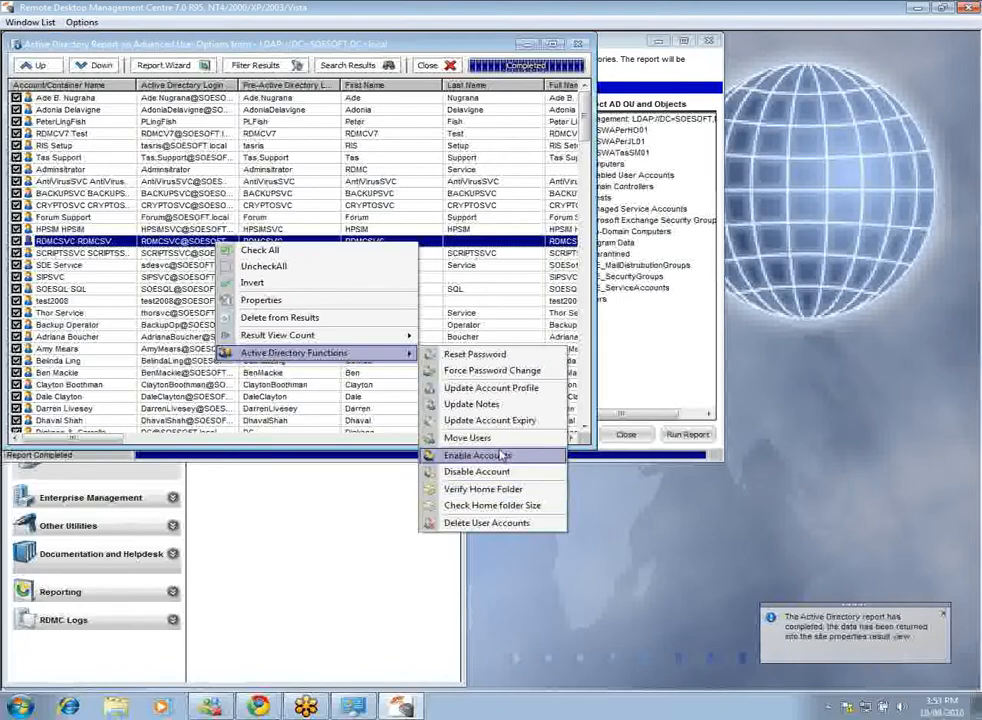
left_click(466, 390)
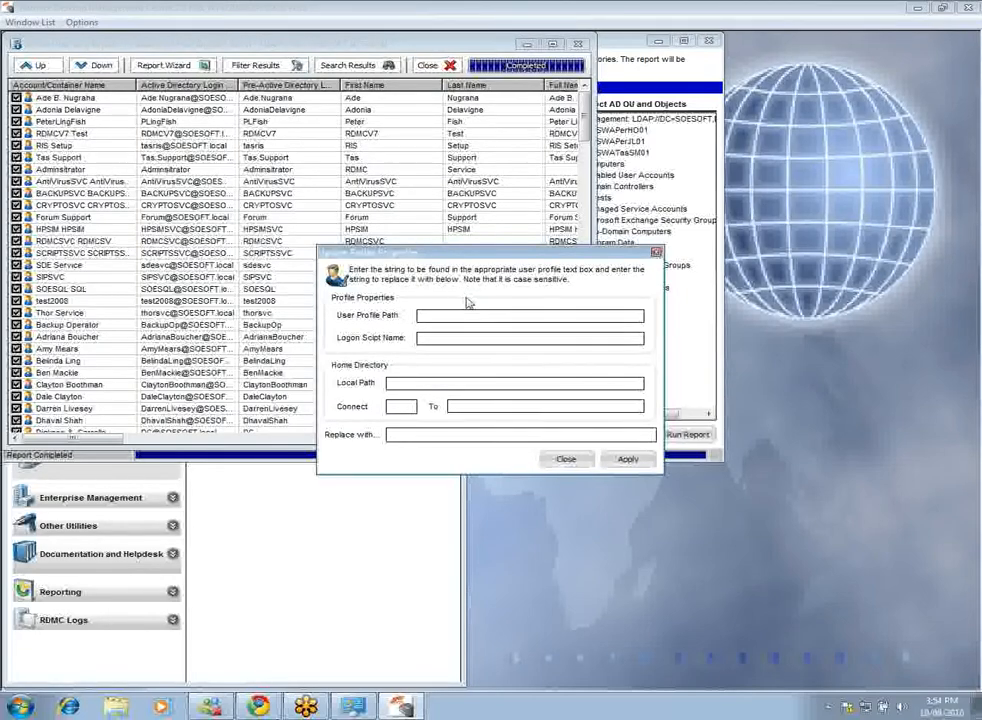
left_click(566, 459)
- View the Active Directory functions for the administrator account row once more and close the advanced user report
right_click(203, 177)
mouse_move(283, 282)
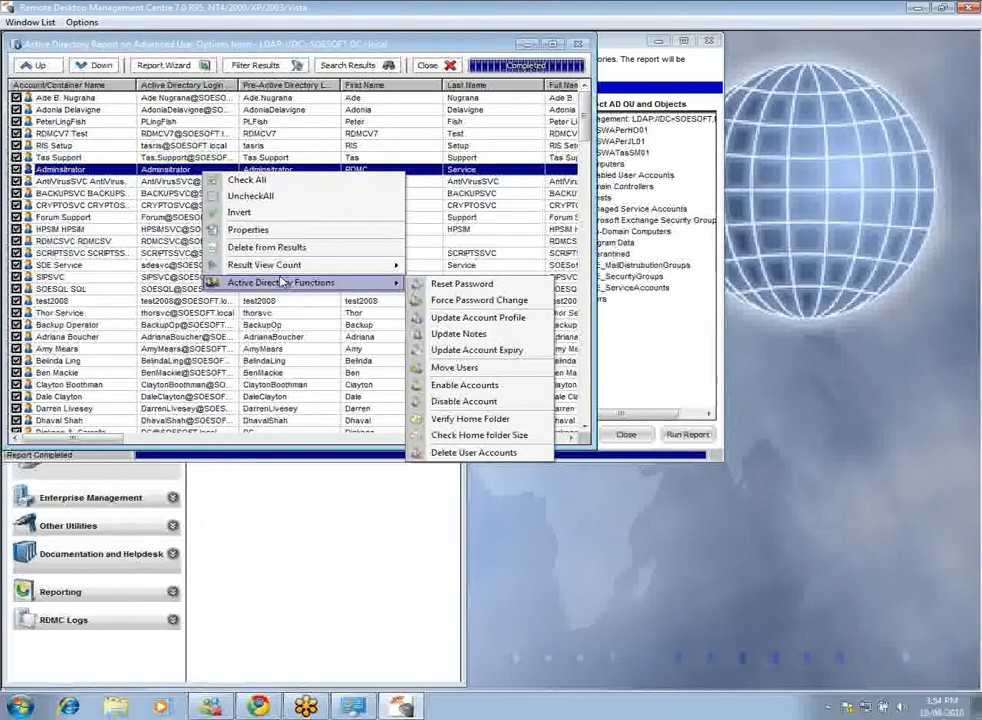
left_click(108, 337)
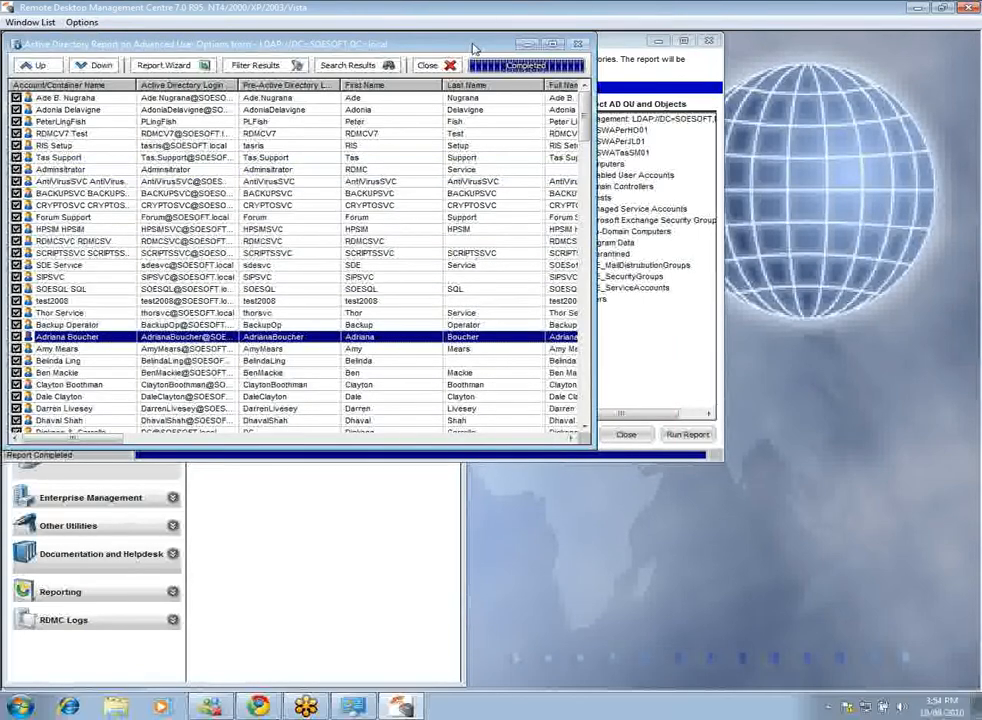
left_click(427, 65)
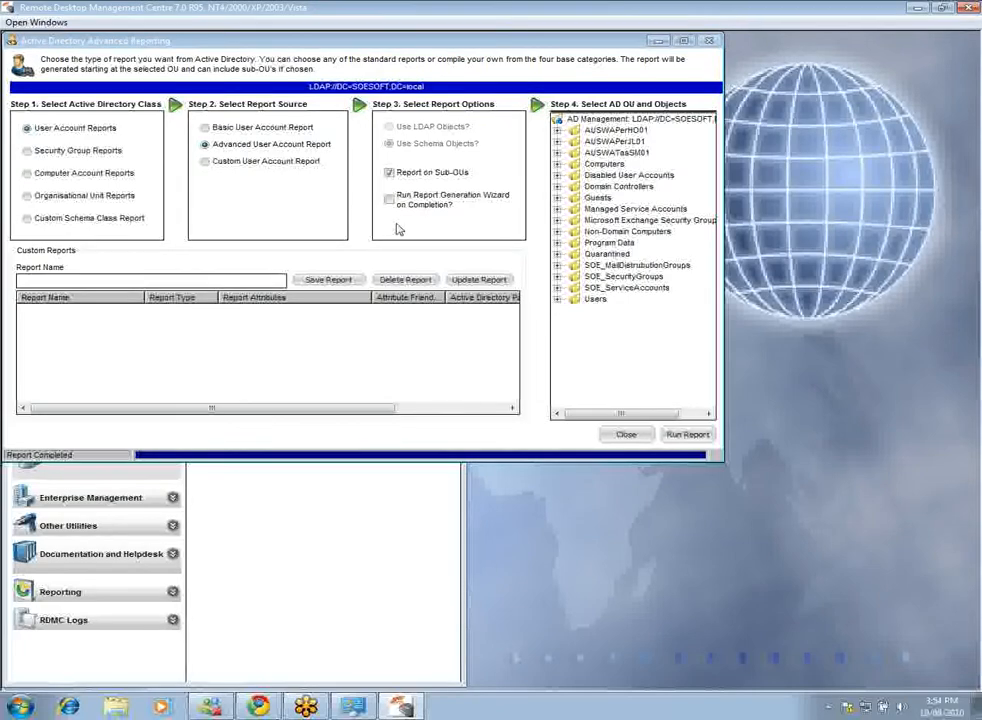
- Close the Active Directory Advanced Reporting window and expand the Users container under AD Management
left_click(866, 245)
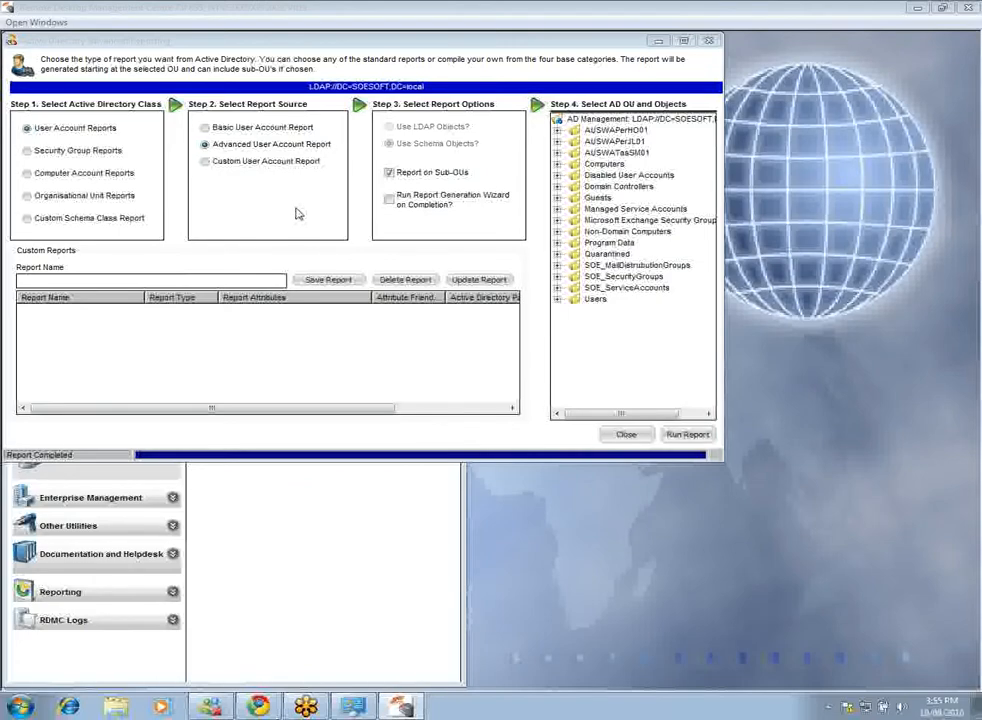
left_click(625, 434)
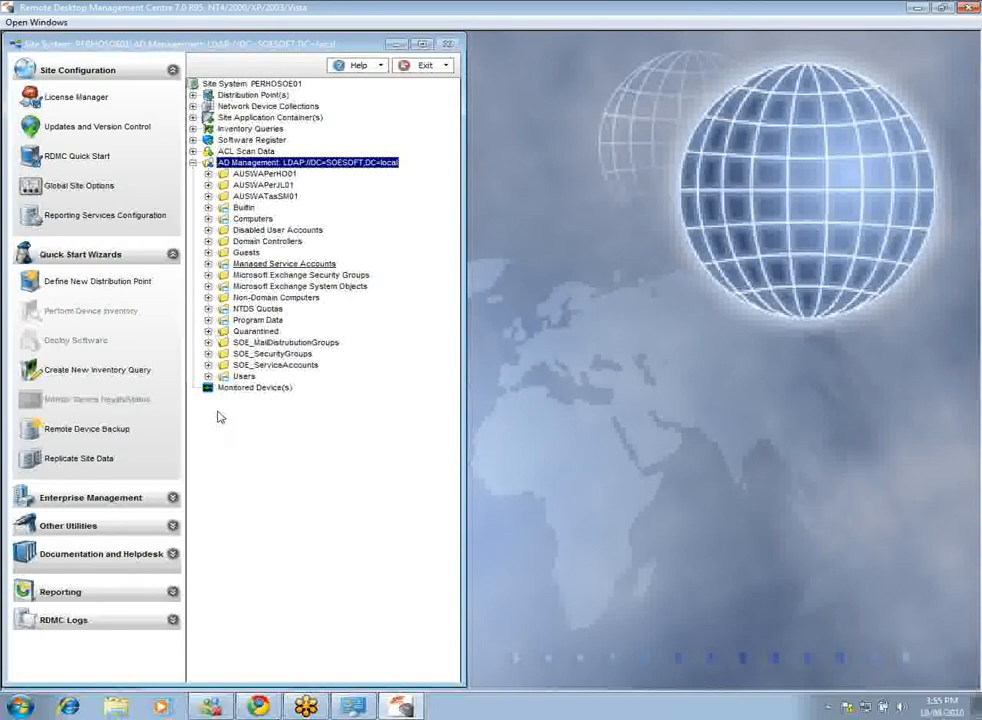
left_click(208, 377)
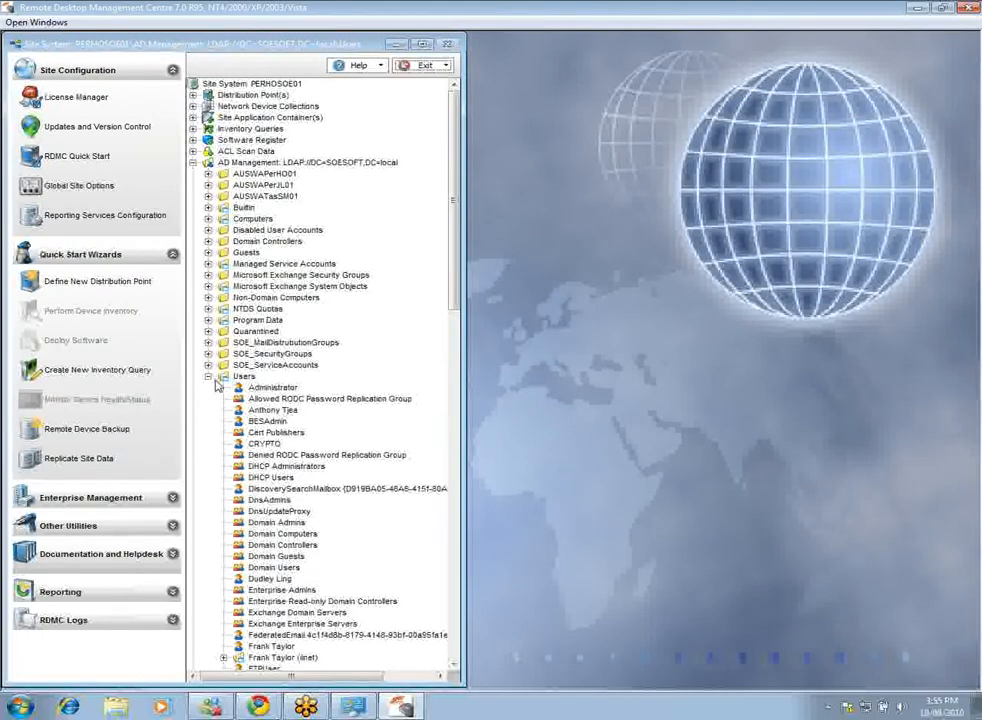
- Start creating a user in the Users container, review the account profile, account information and group membership pages, and close without applying
right_click(240, 381)
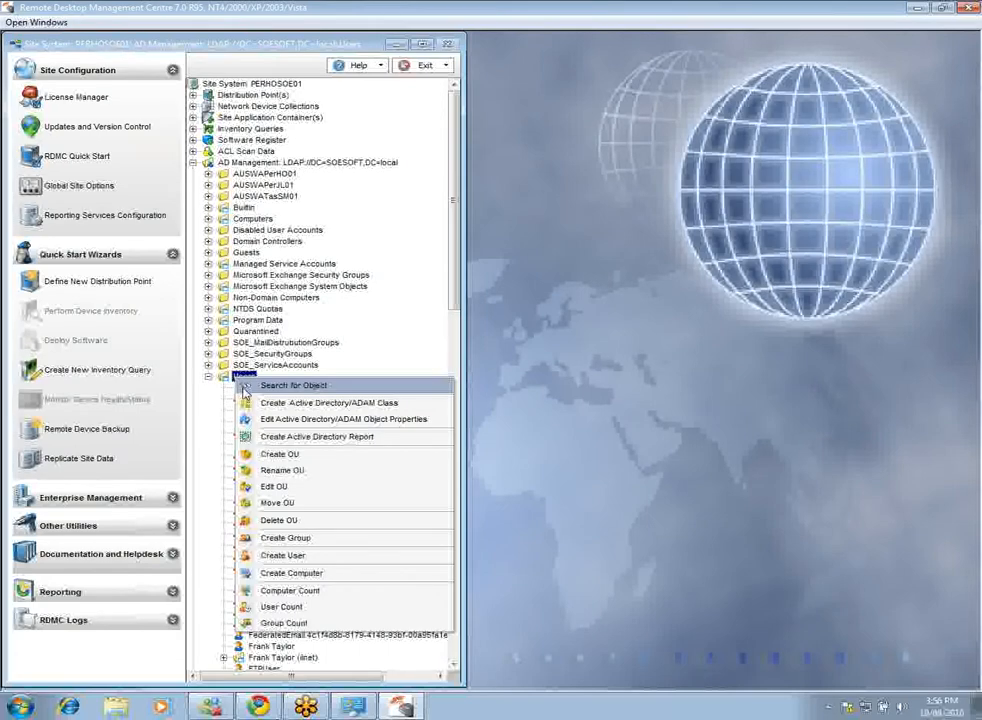
left_click(306, 557)
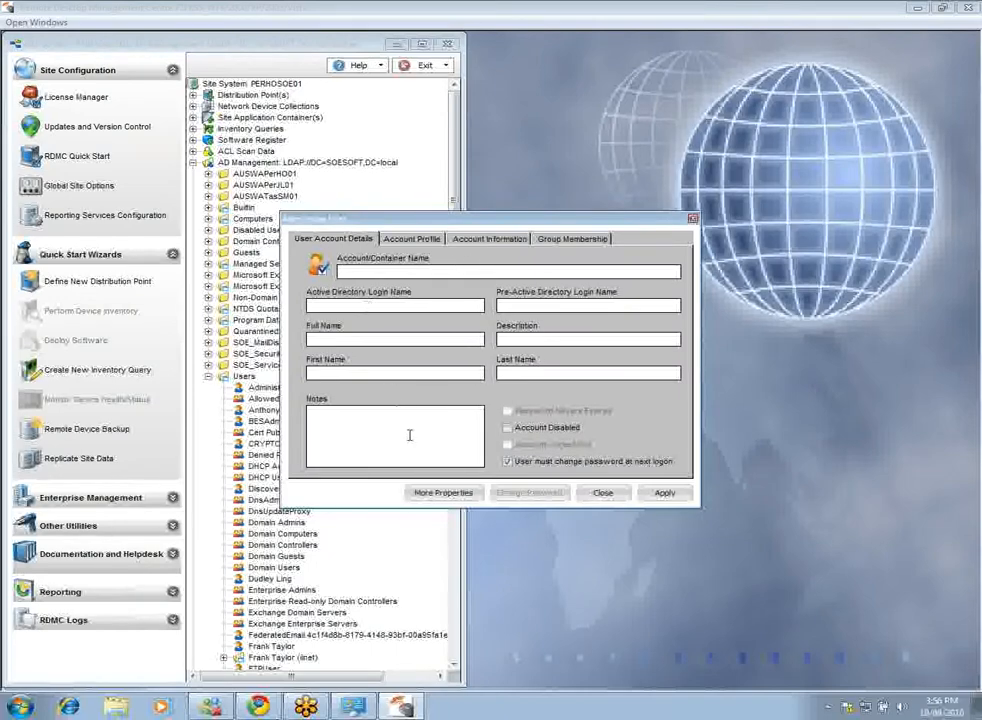
left_click(412, 239)
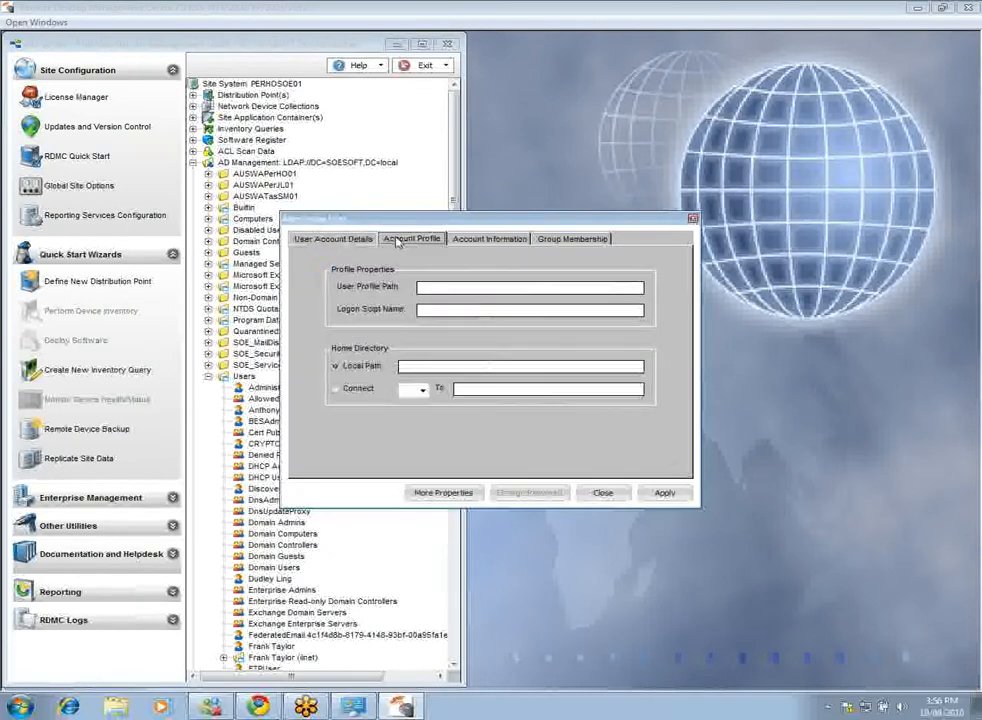
left_click(462, 240)
left_click(567, 239)
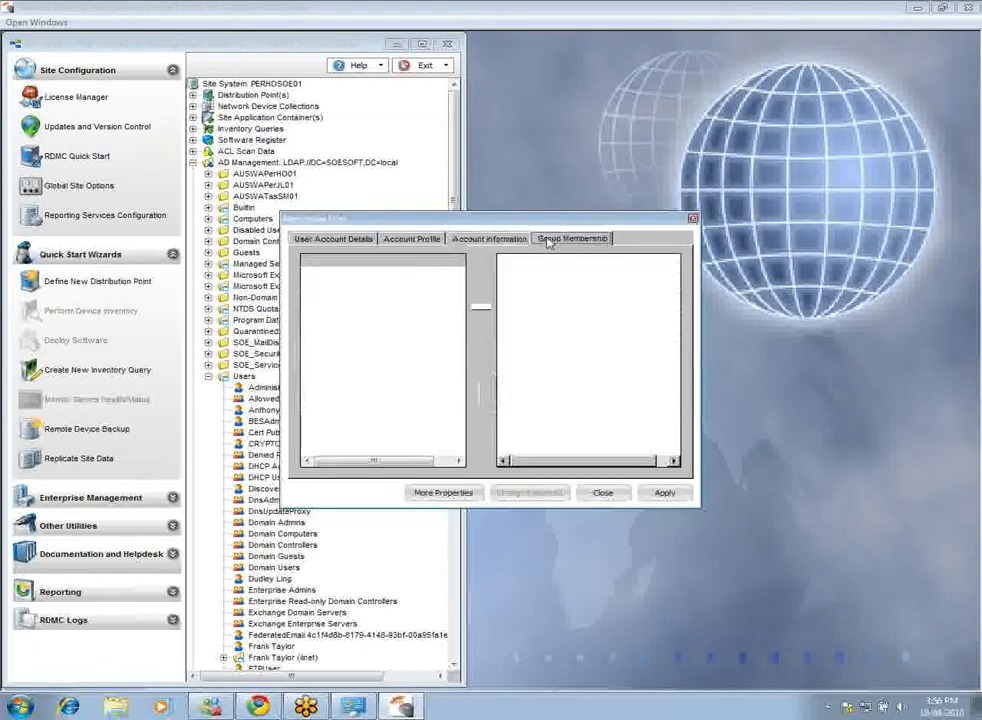
left_click(350, 239)
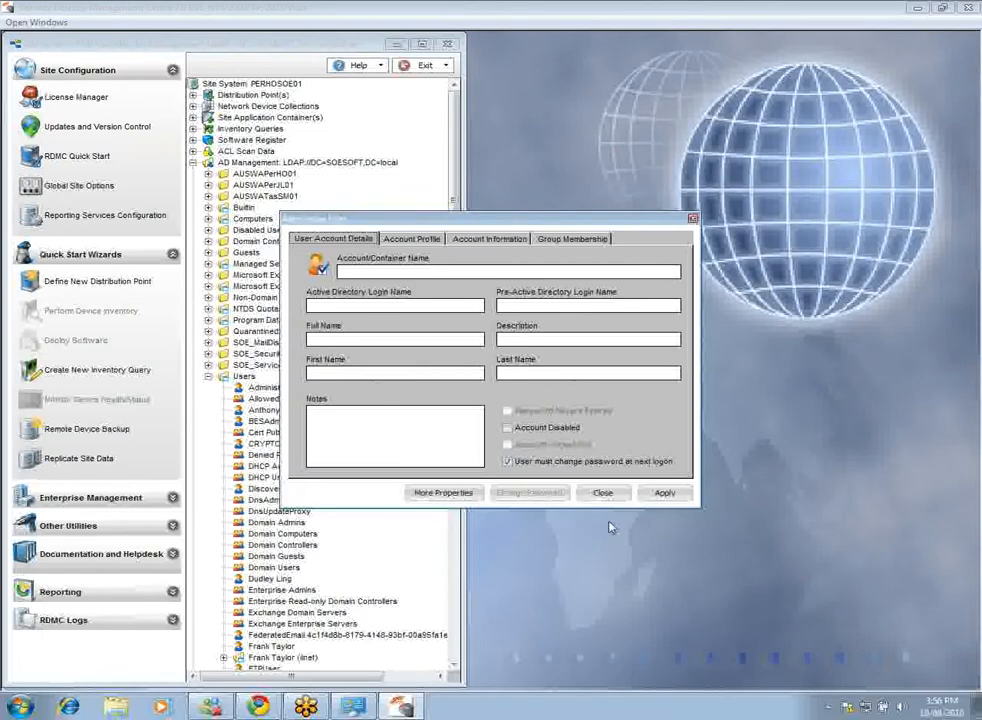
left_click(603, 492)
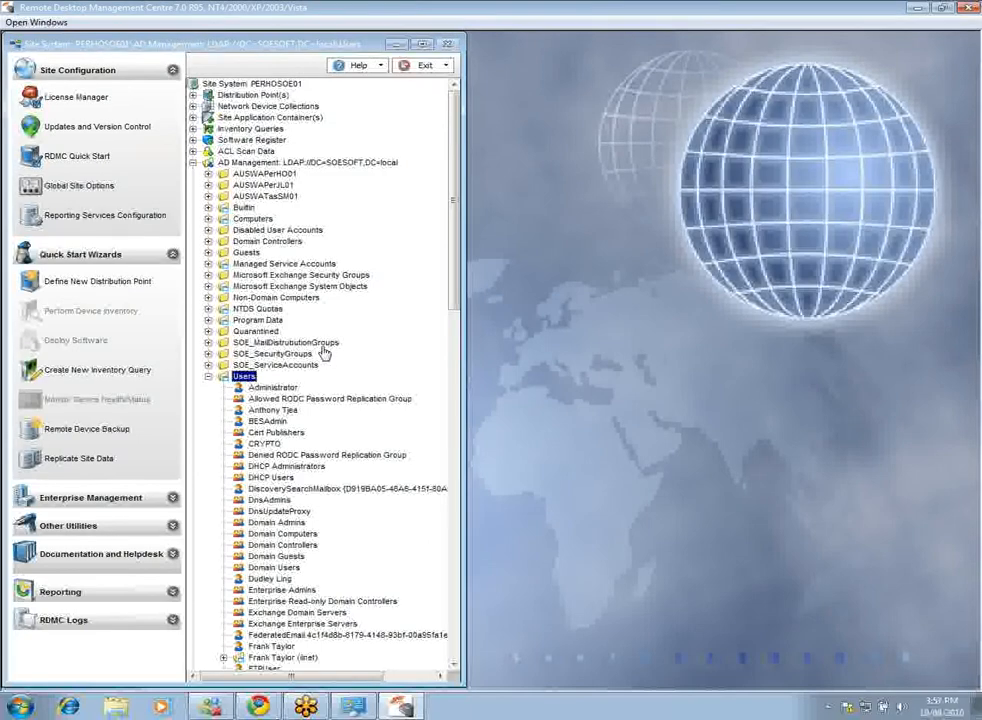
left_click(792, 217)
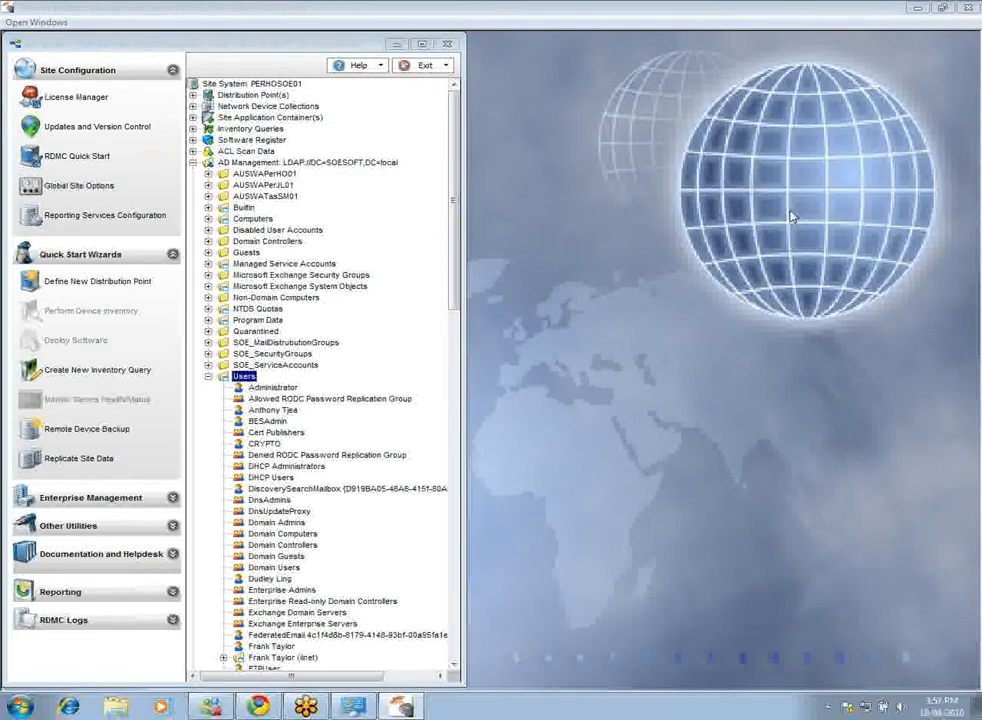